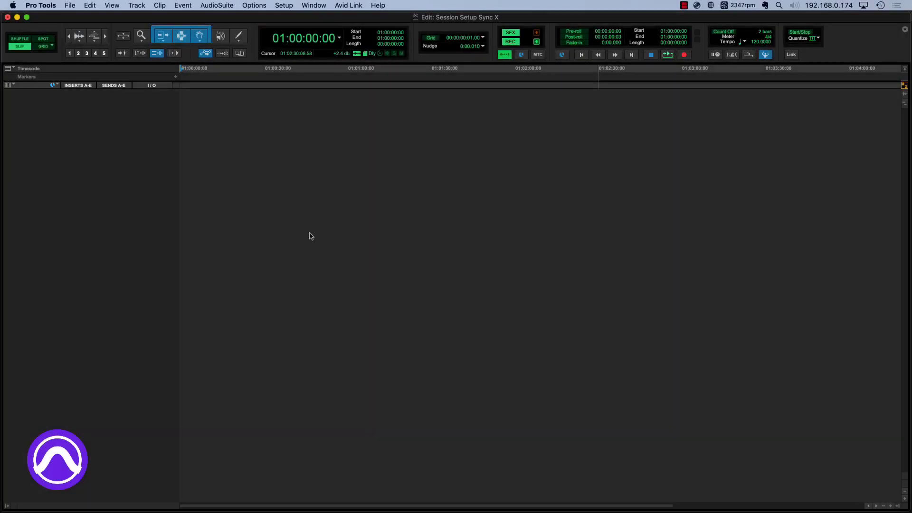
- Enable Sync X as the sync device in the Peripherals Synchronization settings
{"action": "left_click", "coordinate": [284, 5]}
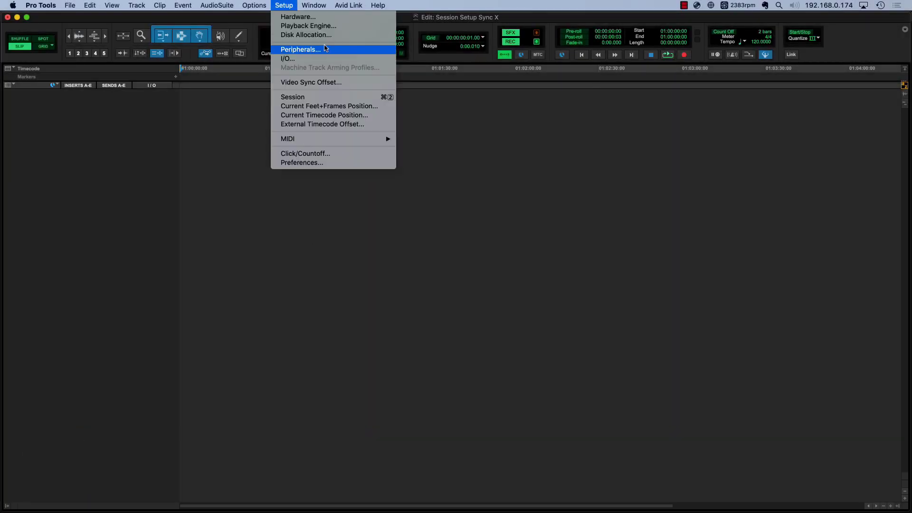
{"action": "left_click", "coordinate": [325, 49]}
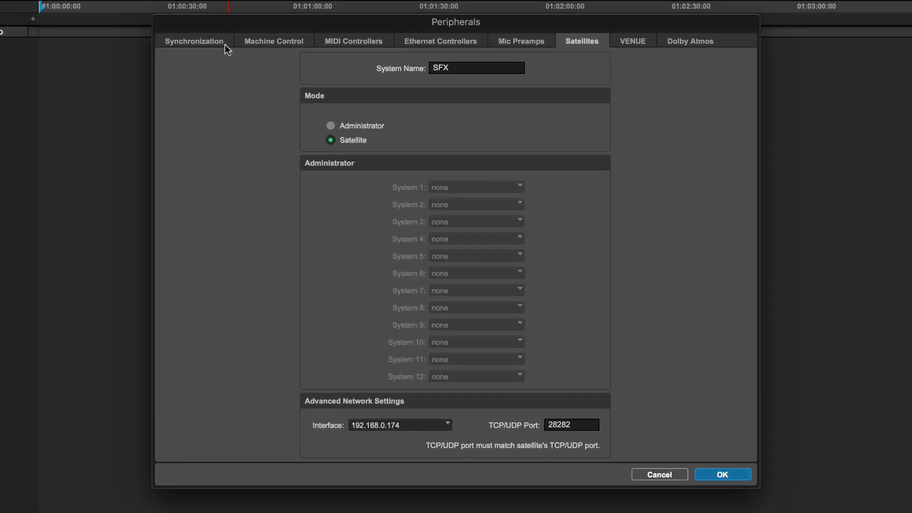
{"action": "left_click", "coordinate": [224, 44]}
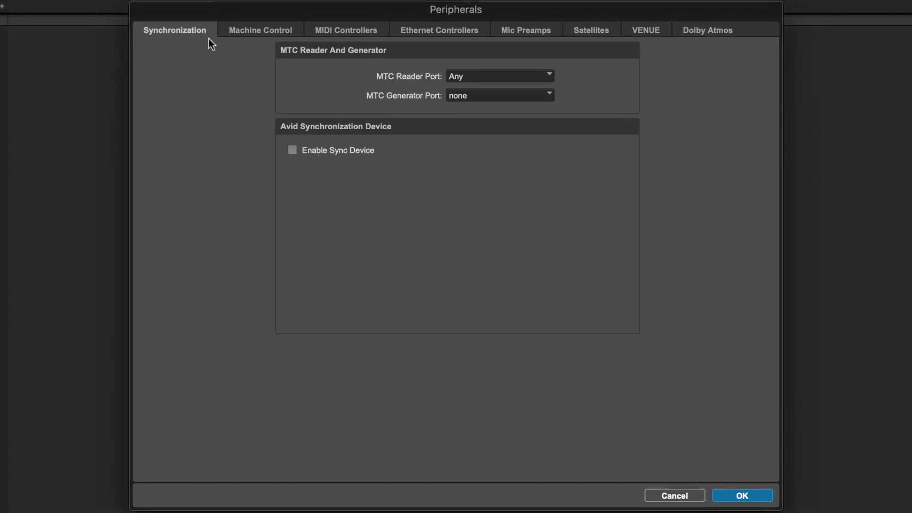
{"action": "left_click", "coordinate": [292, 151]}
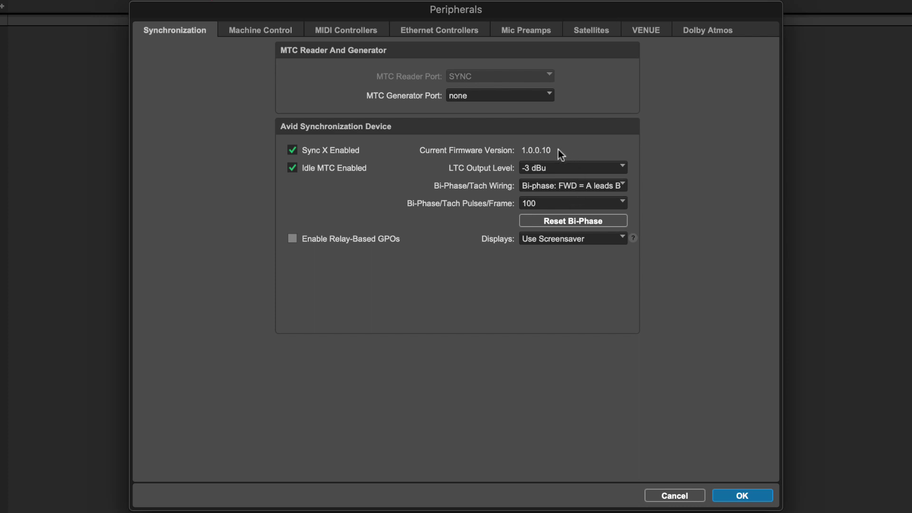
- Review the LTC output level at -3 dBu, the bi-phase wiring, and the Use Screensaver display option
{"action": "left_click", "coordinate": [620, 168]}
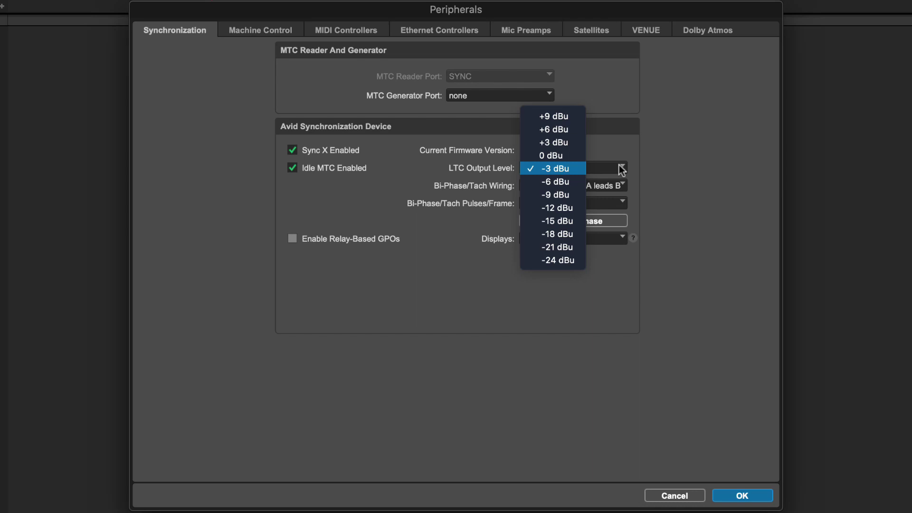
{"action": "left_click", "coordinate": [645, 177]}
{"action": "left_click", "coordinate": [620, 183]}
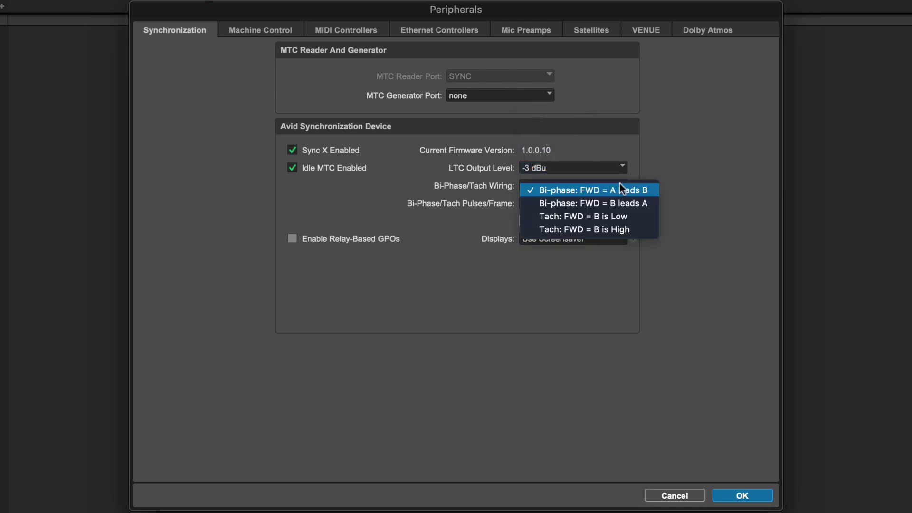
{"action": "left_click", "coordinate": [682, 203]}
{"action": "left_click", "coordinate": [599, 239]}
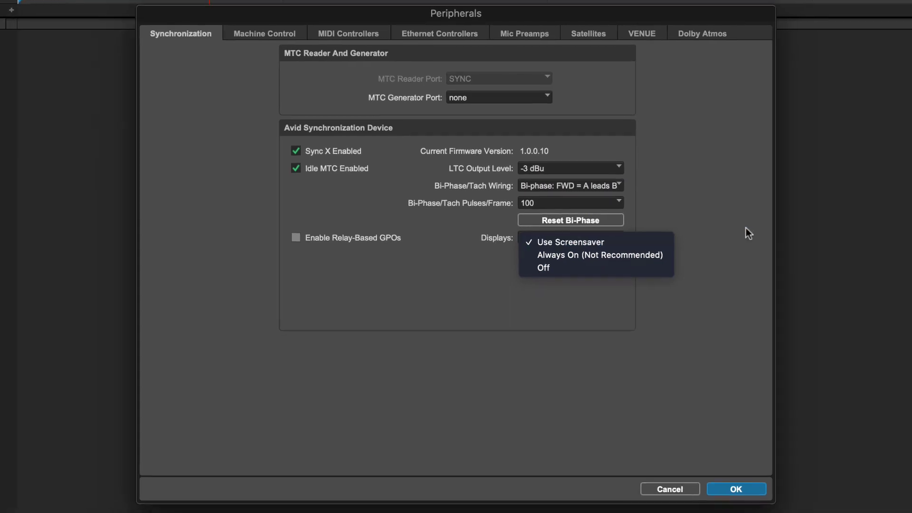
{"action": "left_click", "coordinate": [746, 230]}
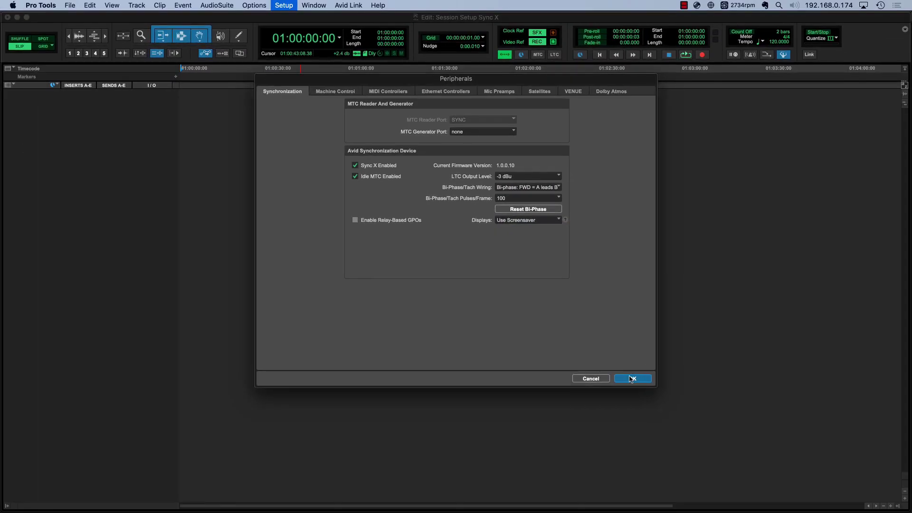
- Confirm the peripherals settings and open Session Setup with Sync X Setup & External Offsets expanded
{"action": "left_click", "coordinate": [632, 378]}
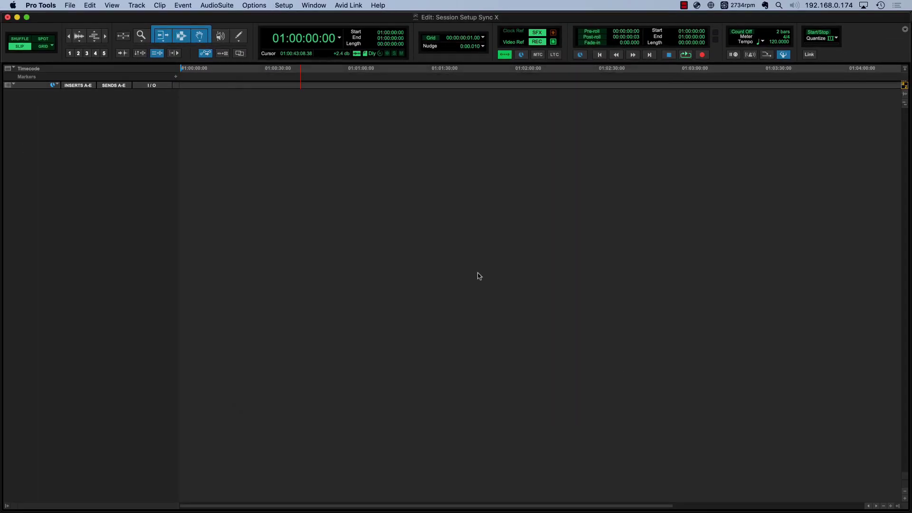
{"action": "left_click", "coordinate": [287, 6]}
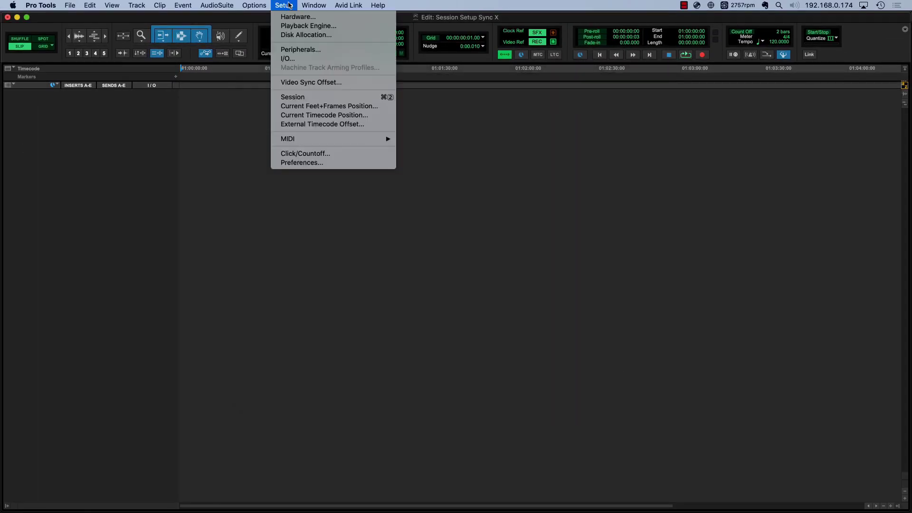
{"action": "left_click", "coordinate": [350, 98]}
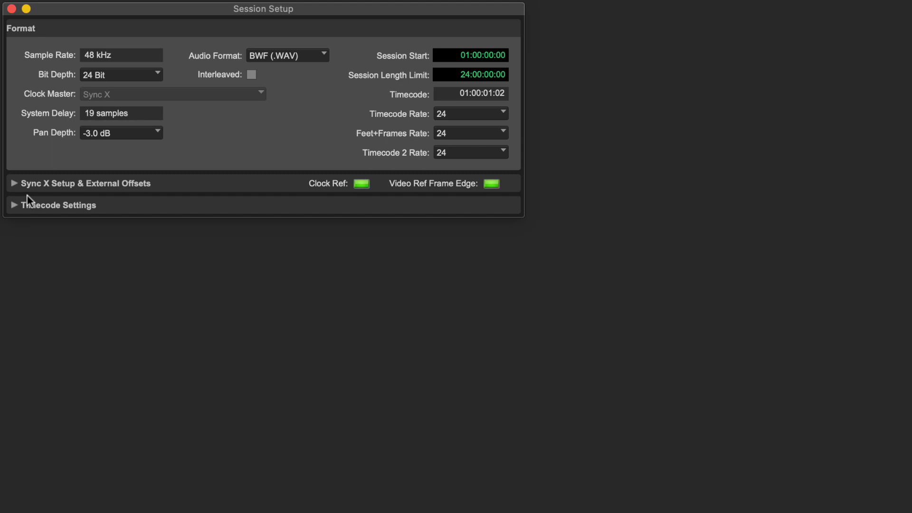
{"action": "left_click", "coordinate": [14, 183]}
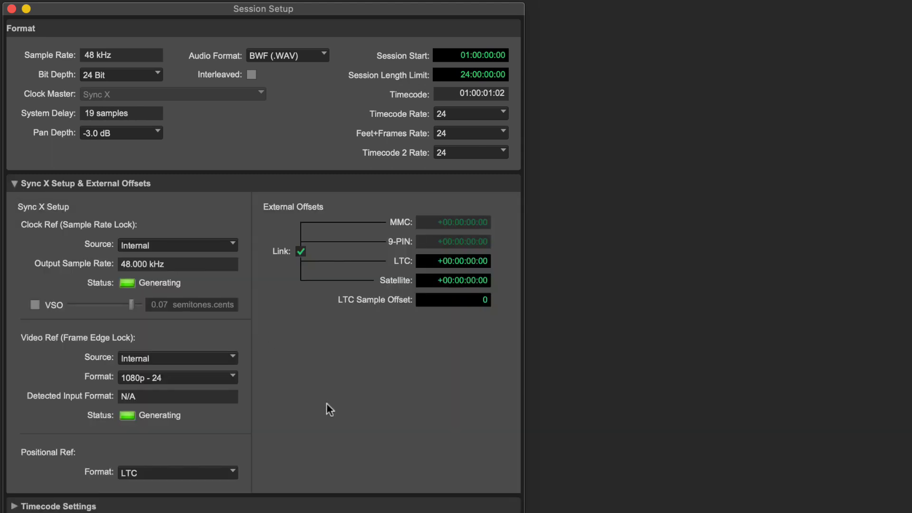
- Verify the Internal clock source, 1080p - 24 video format and LTC positional reference
{"action": "left_click", "coordinate": [232, 242]}
{"action": "left_click", "coordinate": [234, 393]}
{"action": "left_click", "coordinate": [232, 378]}
{"action": "left_click", "coordinate": [351, 383]}
{"action": "left_click", "coordinate": [233, 473]}
{"action": "left_click", "coordinate": [289, 462]}
{"action": "left_click", "coordinate": [232, 358]}
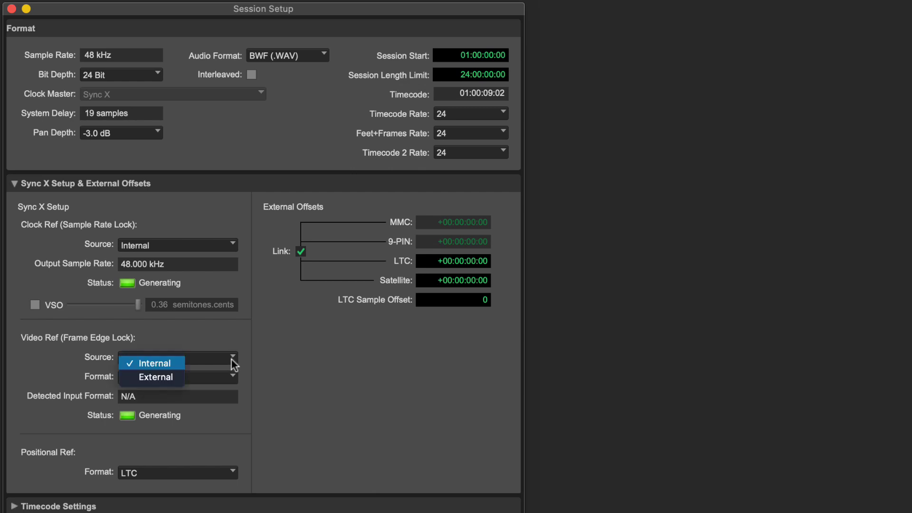
{"action": "left_click", "coordinate": [171, 381]}
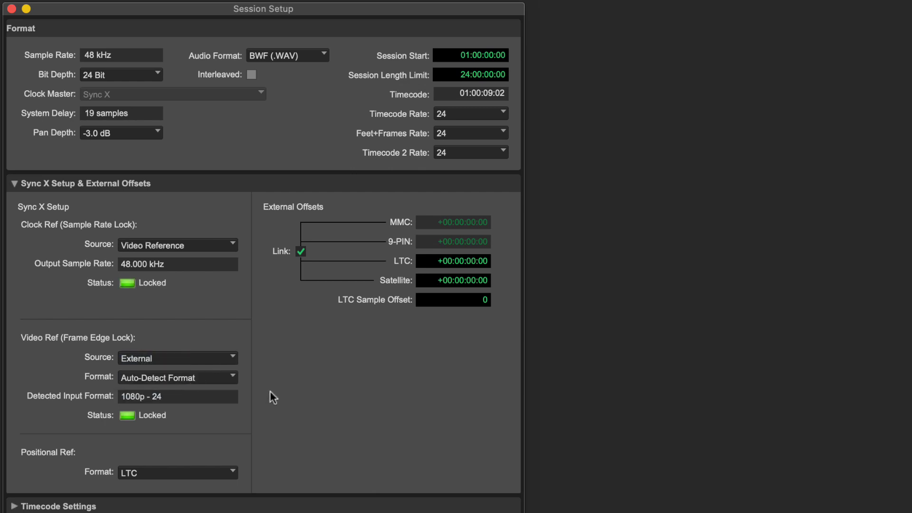
{"action": "left_click", "coordinate": [226, 245]}
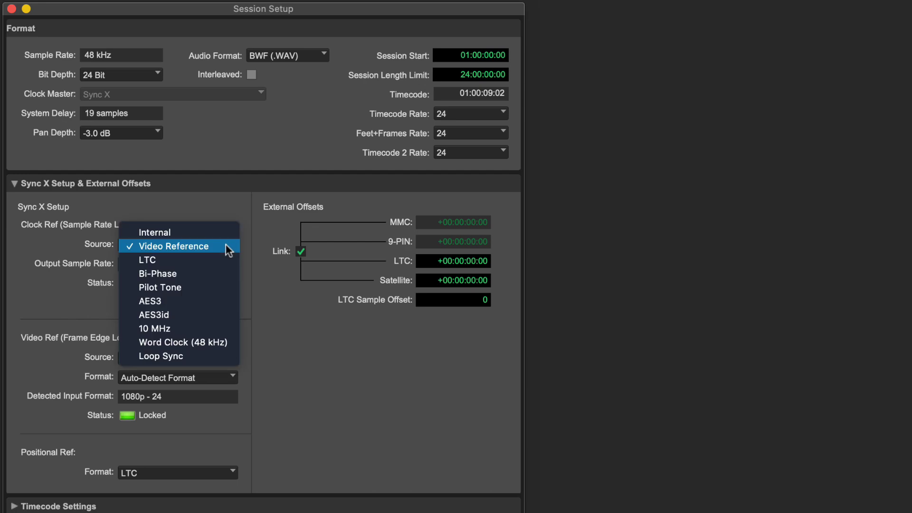
{"action": "left_click", "coordinate": [250, 246]}
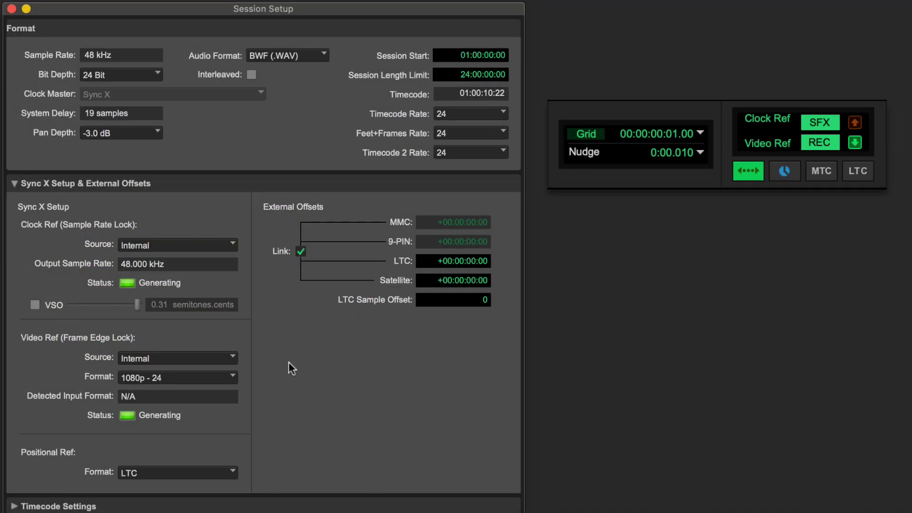
- Switch the Sync X Clock Ref Source to Video Reference, locking at 48.000 kHz
{"action": "left_click", "coordinate": [232, 244]}
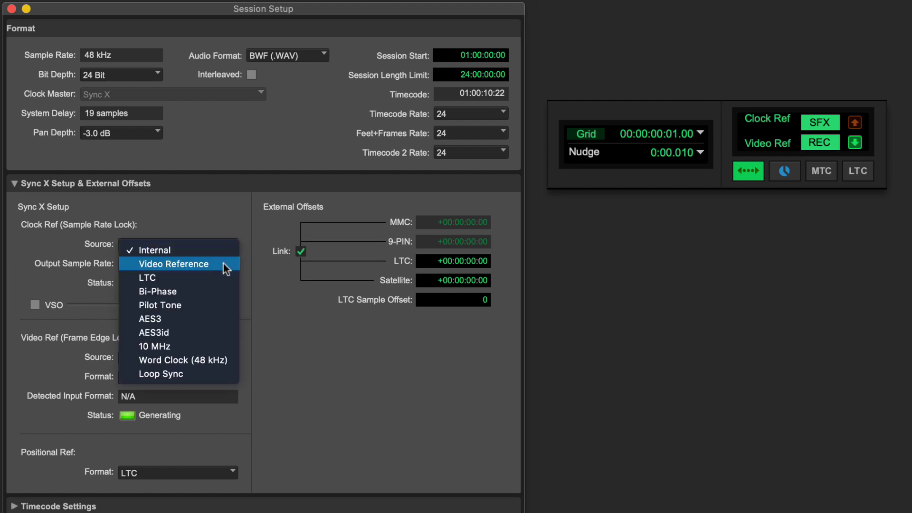
{"action": "left_click", "coordinate": [223, 264]}
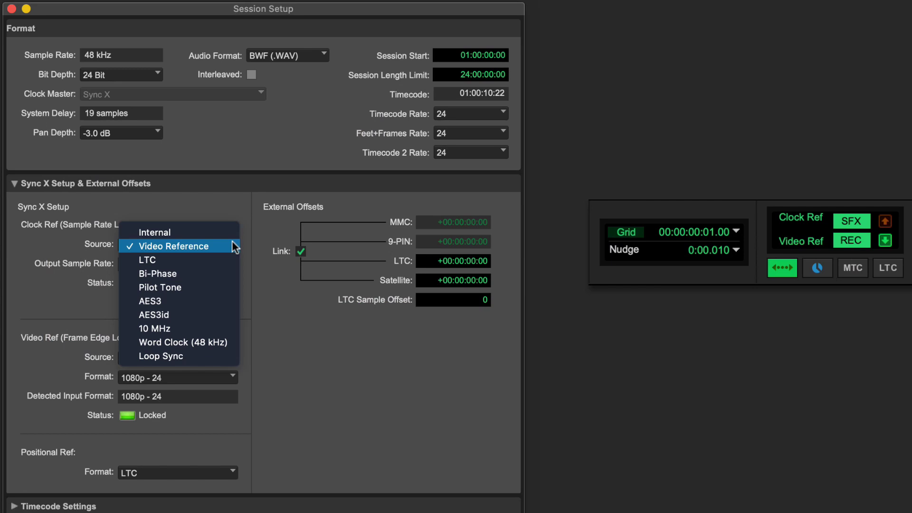
- Switch the clock reference to Word Clock and keep the video reference source External
{"action": "left_click", "coordinate": [227, 342]}
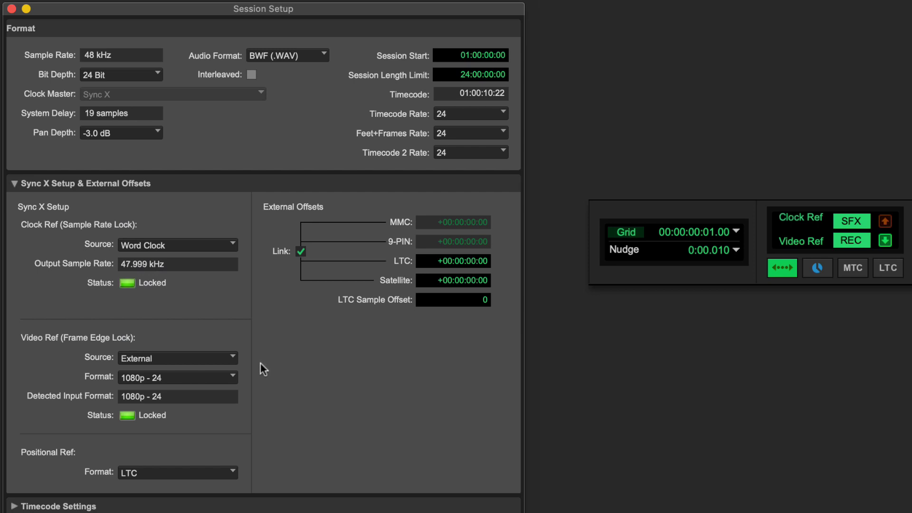
{"action": "left_click", "coordinate": [232, 356]}
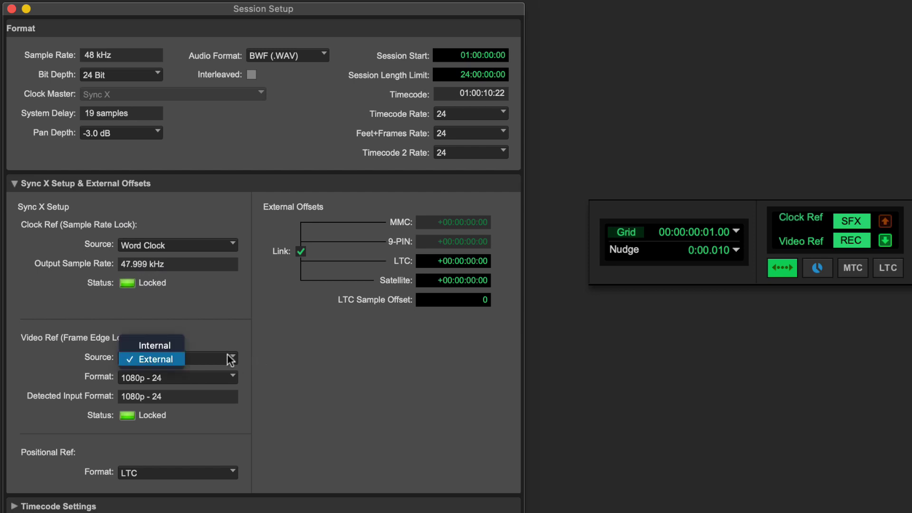
{"action": "left_click", "coordinate": [269, 345]}
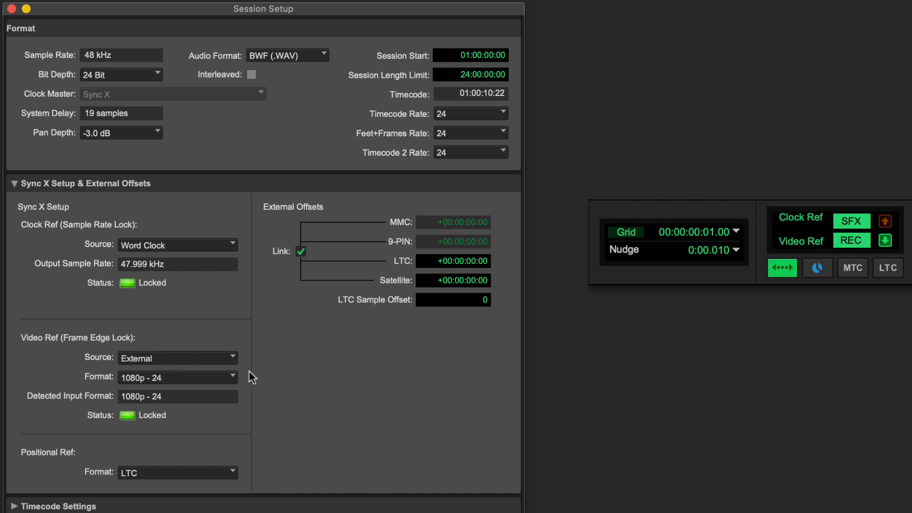
- Set Video Ref Format to Auto-Detect Format, locking to the incoming 1080p - 24 signal
{"action": "left_click", "coordinate": [233, 378]}
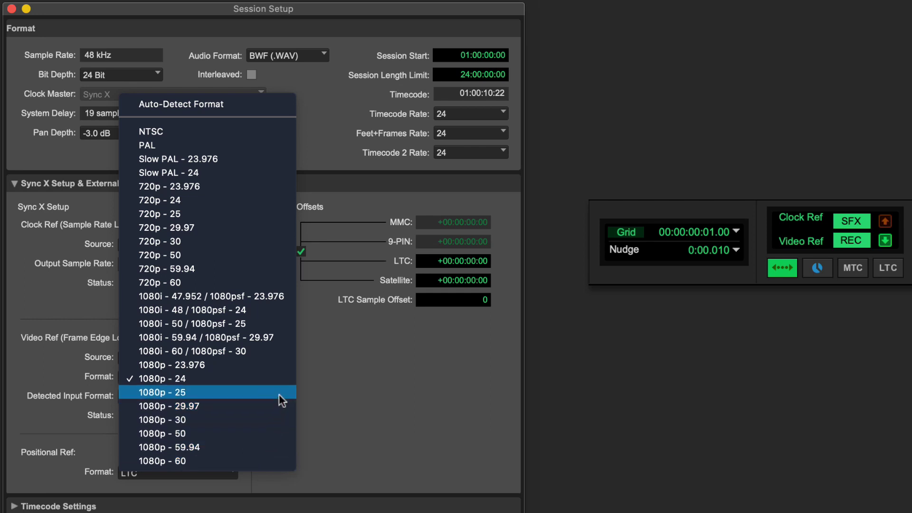
{"action": "left_click", "coordinate": [334, 380]}
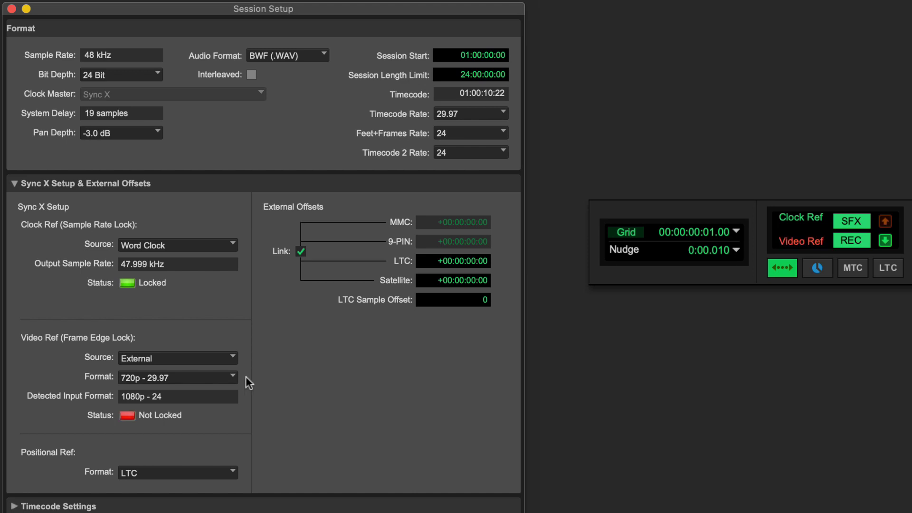
{"action": "left_click", "coordinate": [230, 376]}
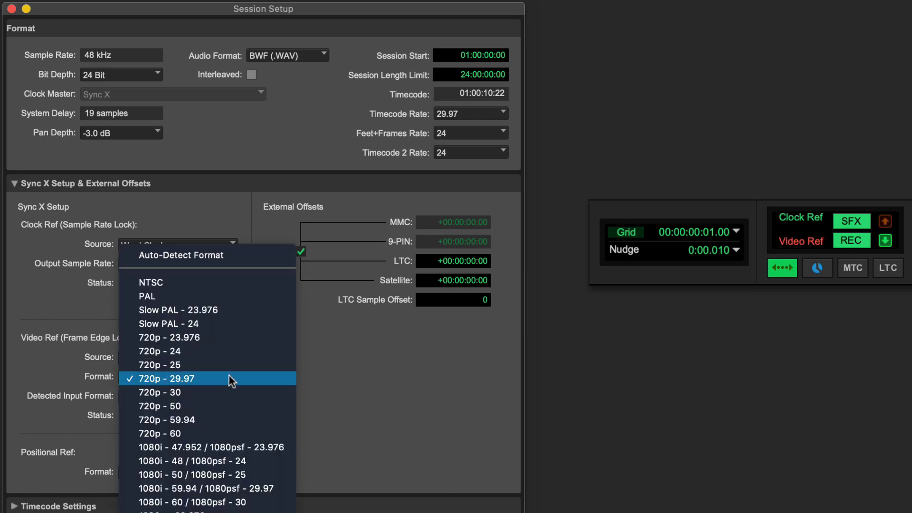
{"action": "left_click", "coordinate": [274, 253]}
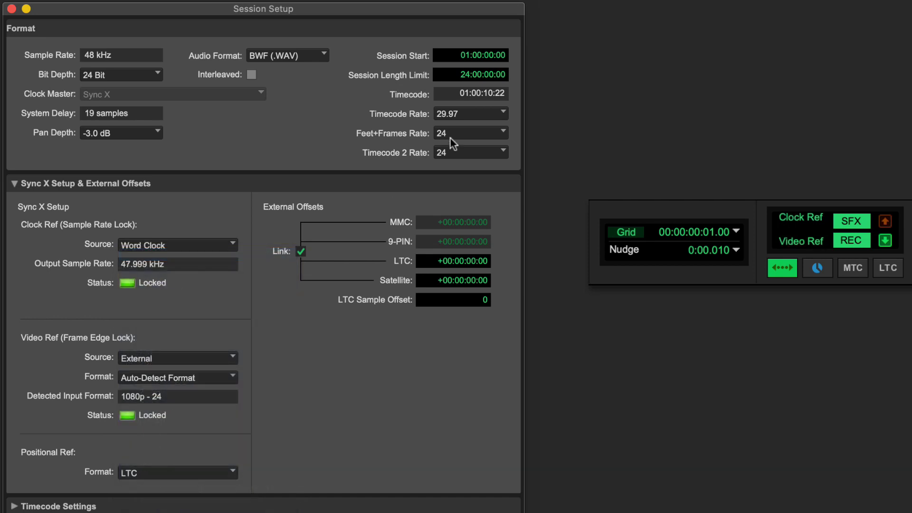
- Change the session Timecode Rate from 29.97 to 24 fps
{"action": "left_click", "coordinate": [483, 115]}
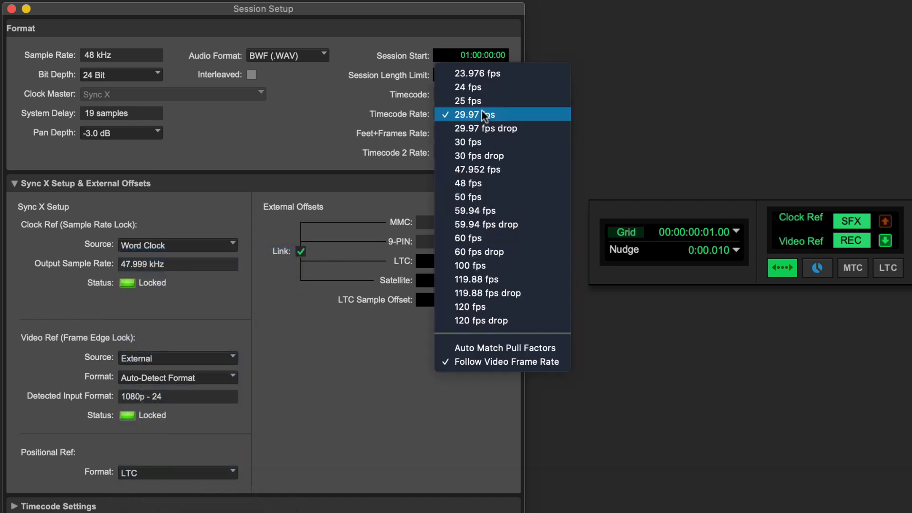
{"action": "left_click", "coordinate": [503, 87]}
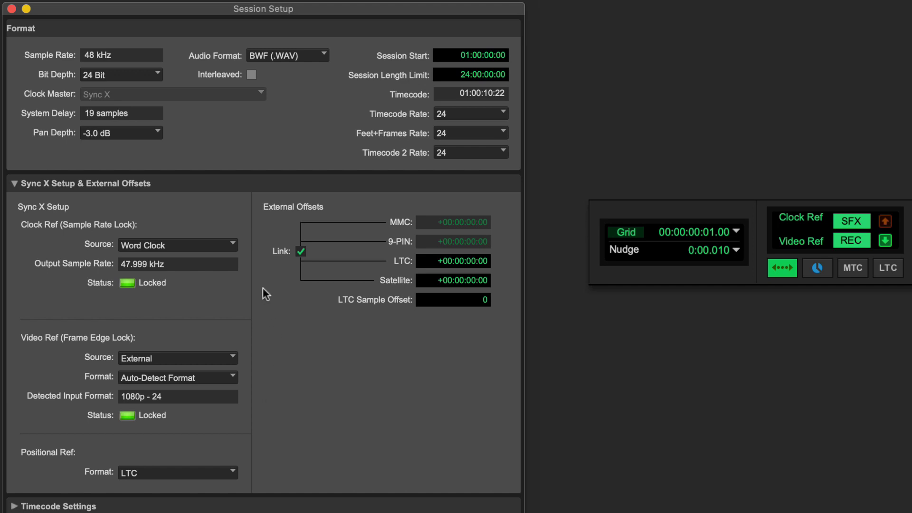
- Set Sync X clock and video reference sources to Internal, with video format 1080p - 24
{"action": "left_click", "coordinate": [236, 244]}
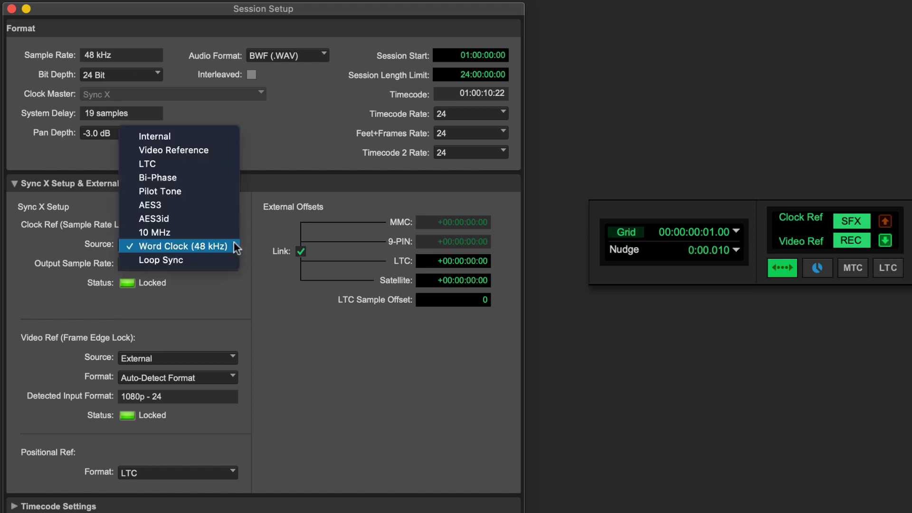
{"action": "left_click", "coordinate": [224, 134]}
{"action": "left_click", "coordinate": [229, 356]}
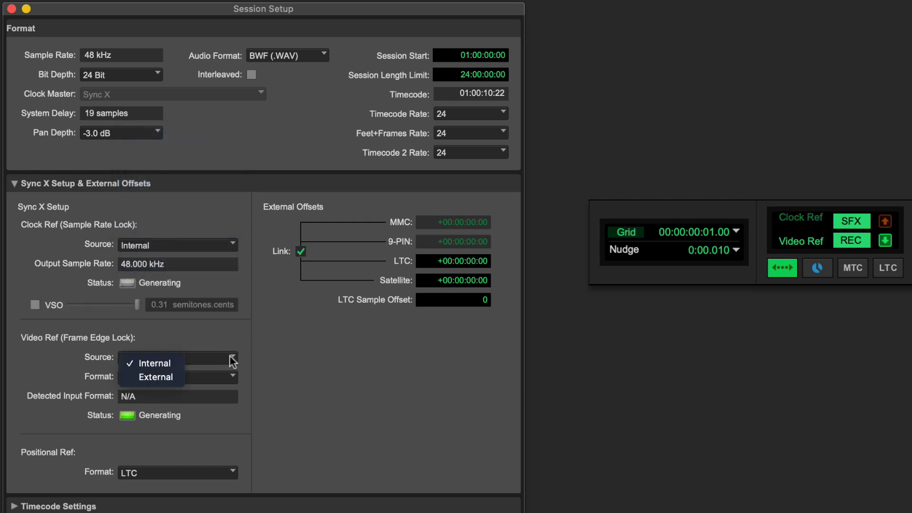
{"action": "left_click", "coordinate": [276, 354]}
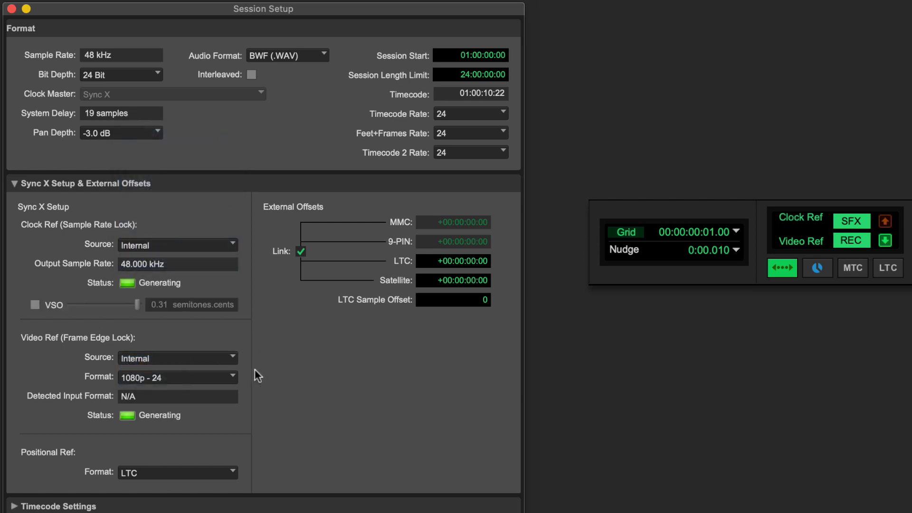
{"action": "left_click", "coordinate": [224, 377]}
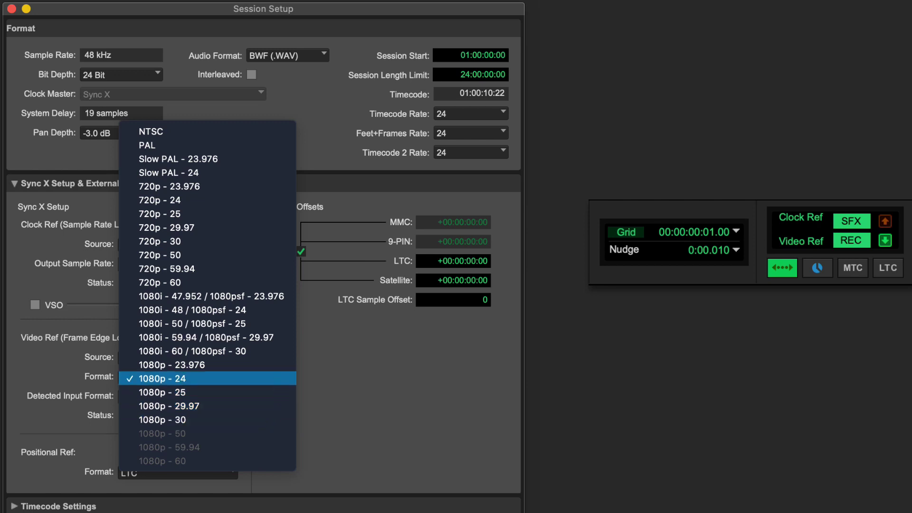
{"action": "left_click", "coordinate": [284, 378]}
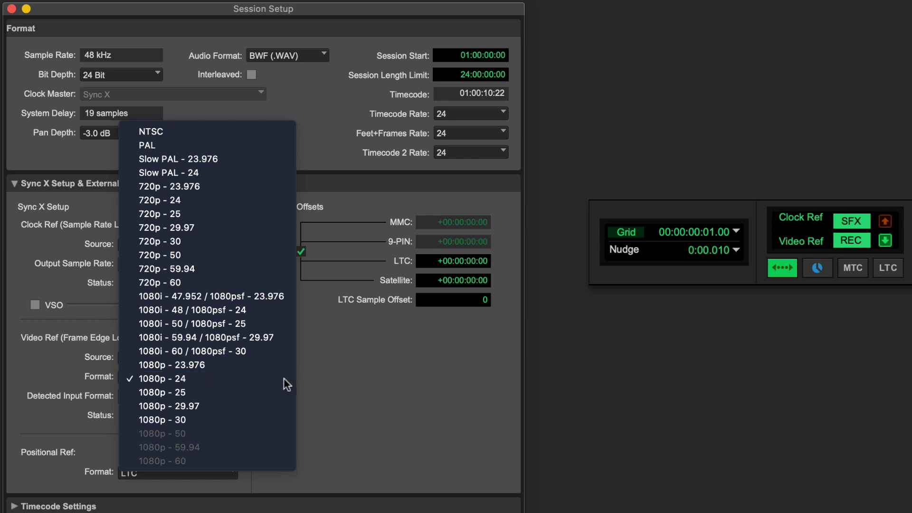
{"action": "left_click", "coordinate": [374, 369]}
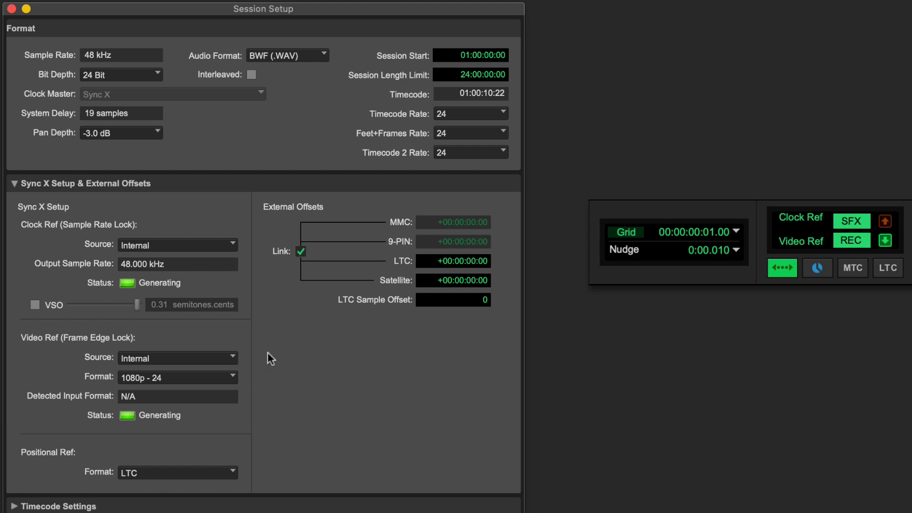
{"action": "left_click", "coordinate": [35, 304]}
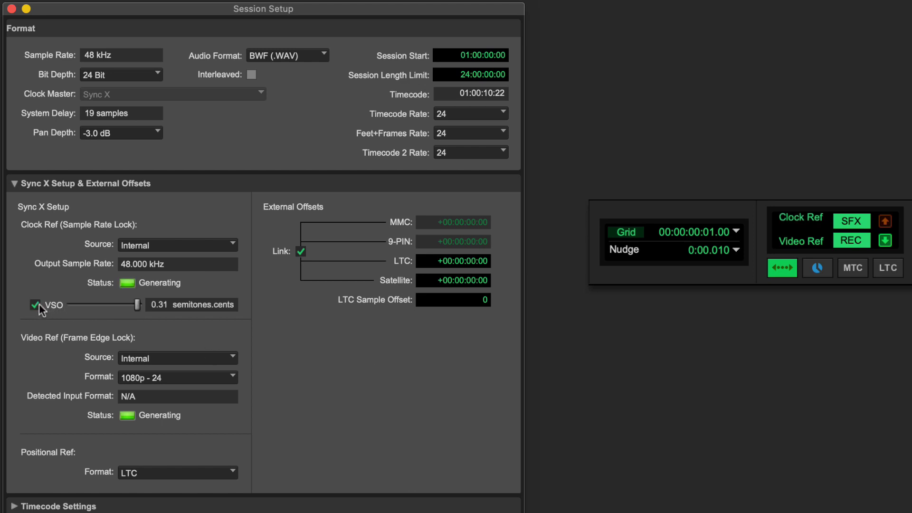
{"action": "mouse_move", "coordinate": [135, 303]}
{"action": "left_mouse_down"}
{"action": "mouse_move", "coordinate": [95, 310]}
{"action": "mouse_move", "coordinate": [141, 313]}
{"action": "left_mouse_up"}
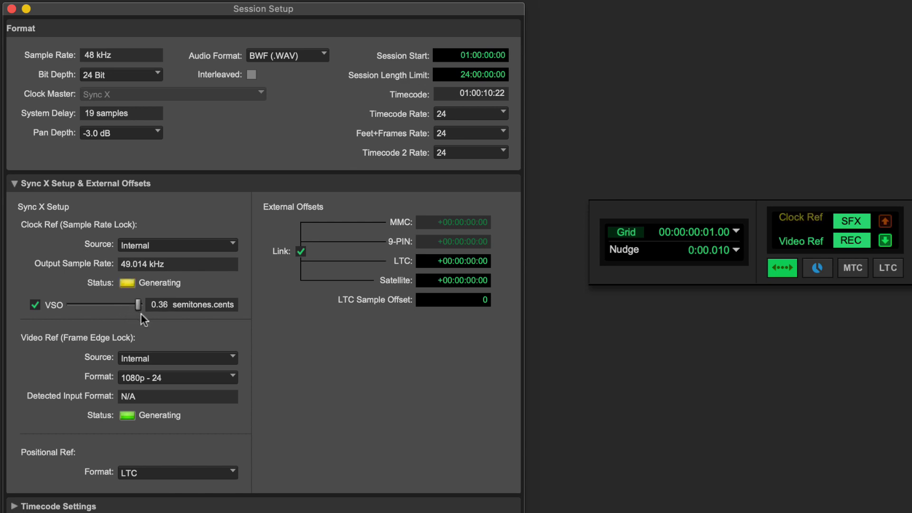
{"action": "left_click", "coordinate": [41, 305]}
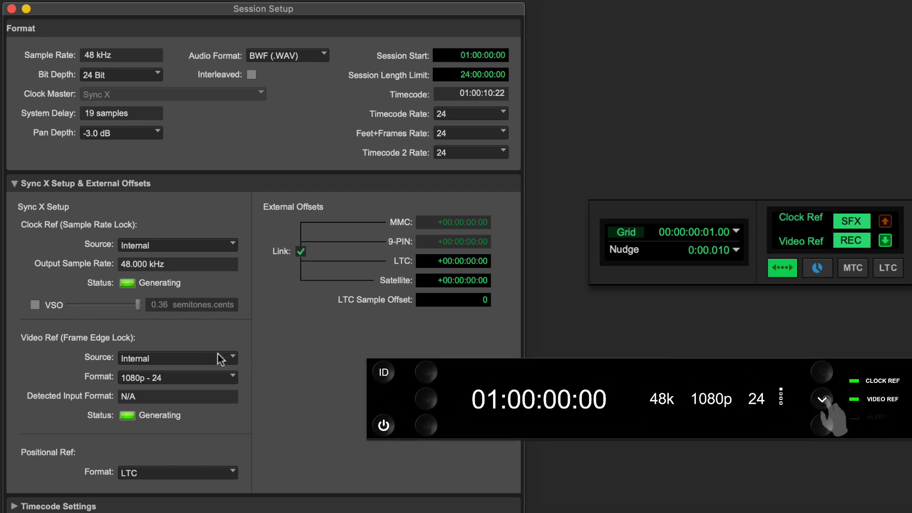
- Set the video reference source to External and its format to Auto-Detect Format
{"action": "left_click", "coordinate": [232, 357]}
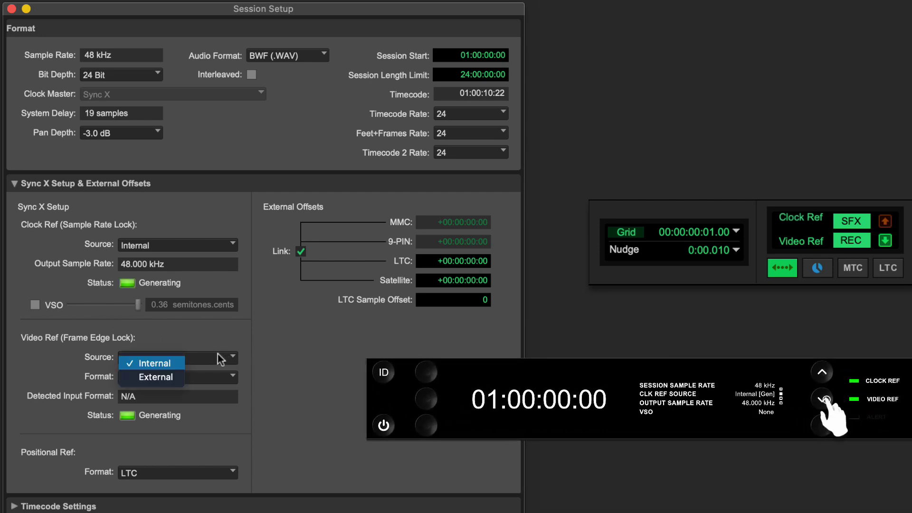
{"action": "left_click", "coordinate": [174, 375]}
{"action": "left_click", "coordinate": [189, 376]}
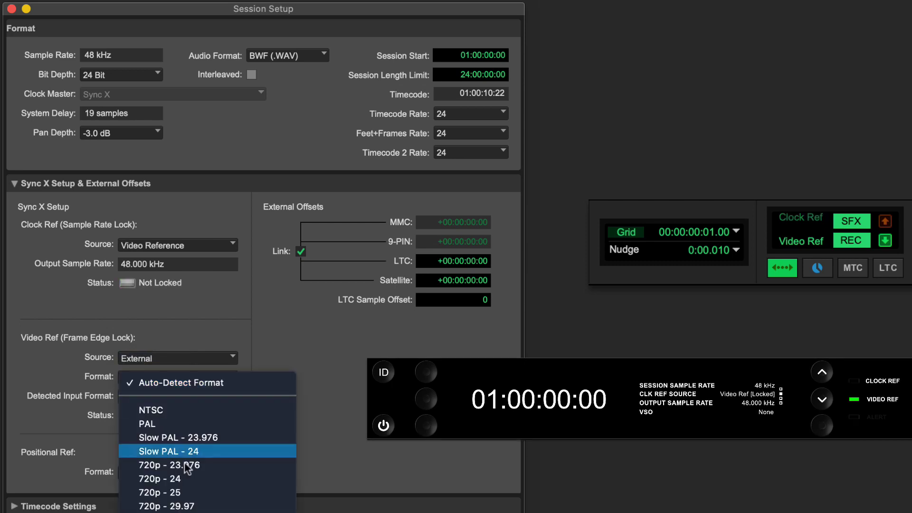
{"action": "left_click", "coordinate": [184, 467]}
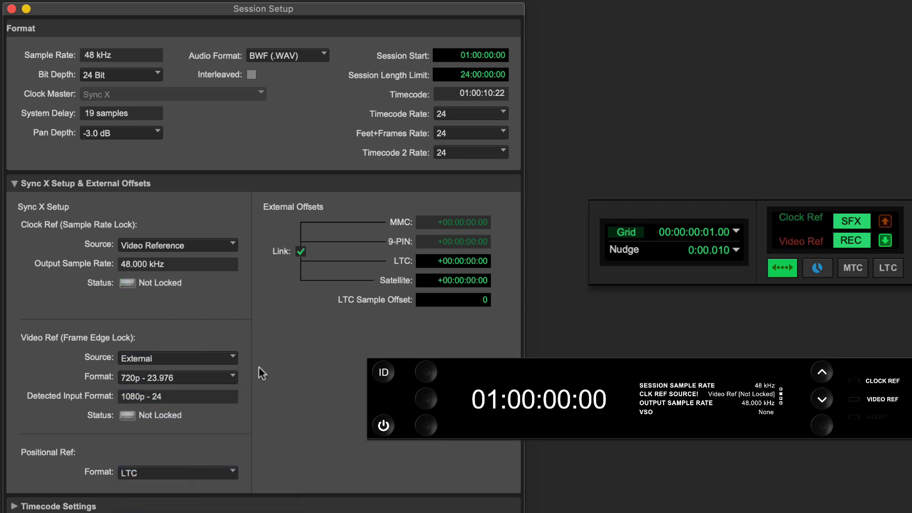
{"action": "left_click", "coordinate": [205, 377]}
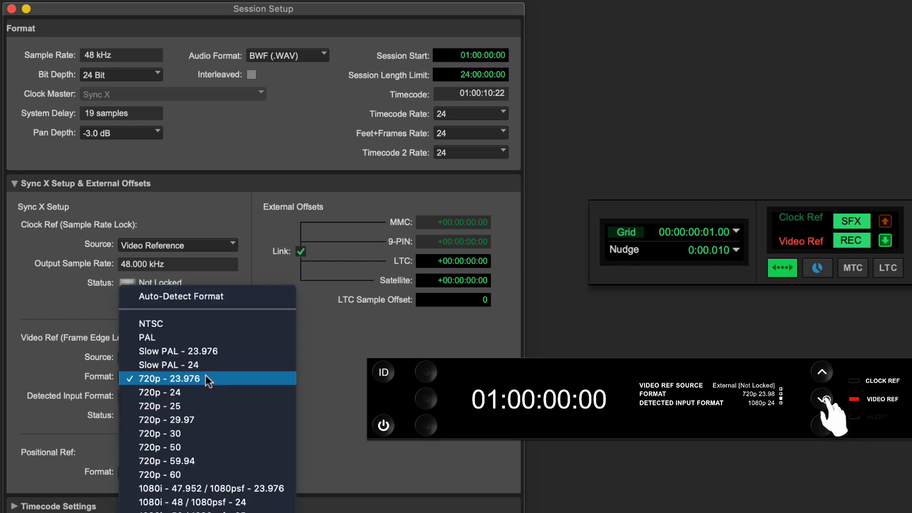
{"action": "left_click", "coordinate": [224, 296]}
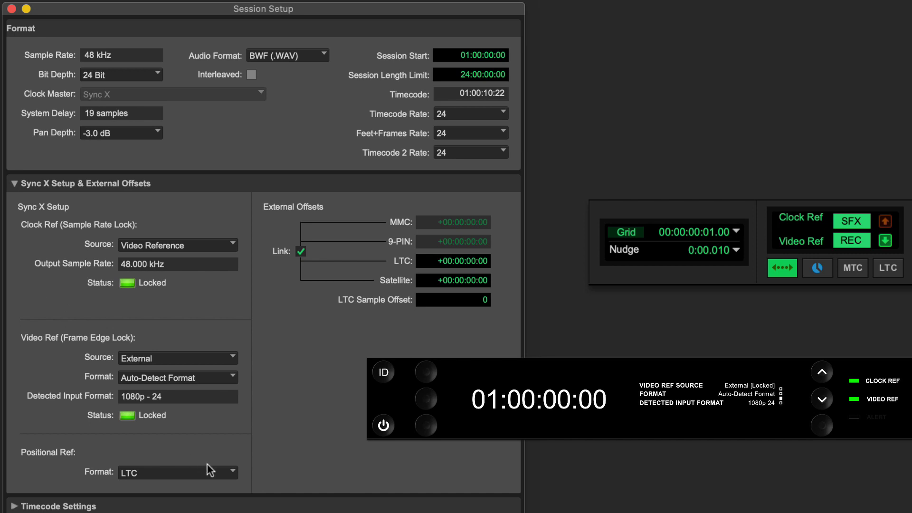
- Keep the LTC positional reference and return the clock reference to Internal
{"action": "left_click", "coordinate": [226, 470]}
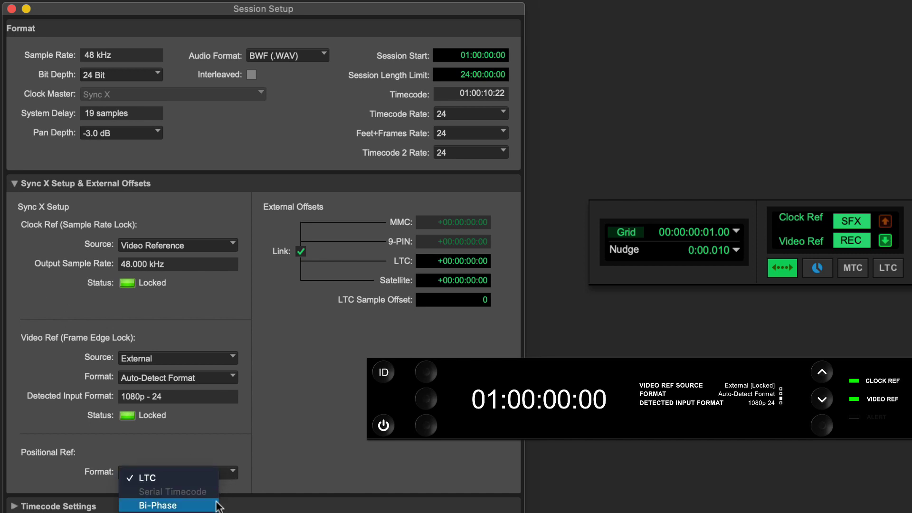
{"action": "left_click", "coordinate": [276, 454]}
{"action": "left_click", "coordinate": [213, 244]}
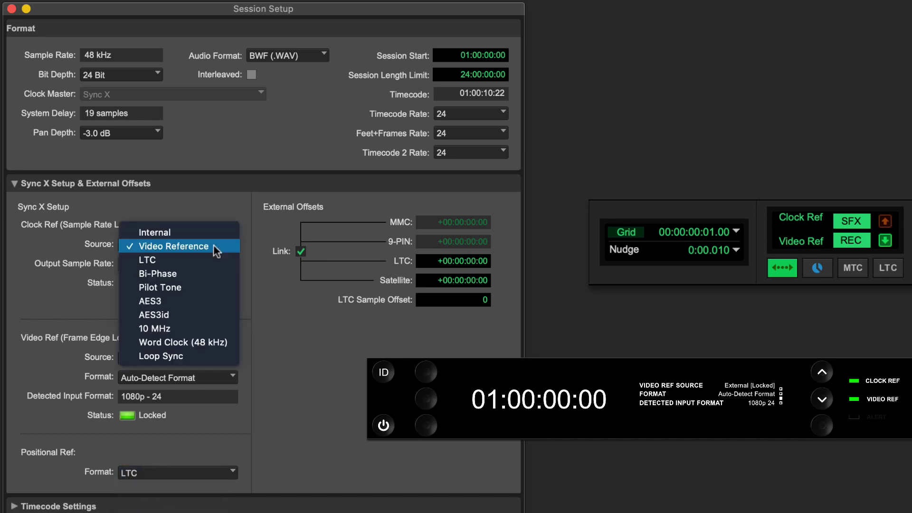
{"action": "left_click", "coordinate": [207, 230]}
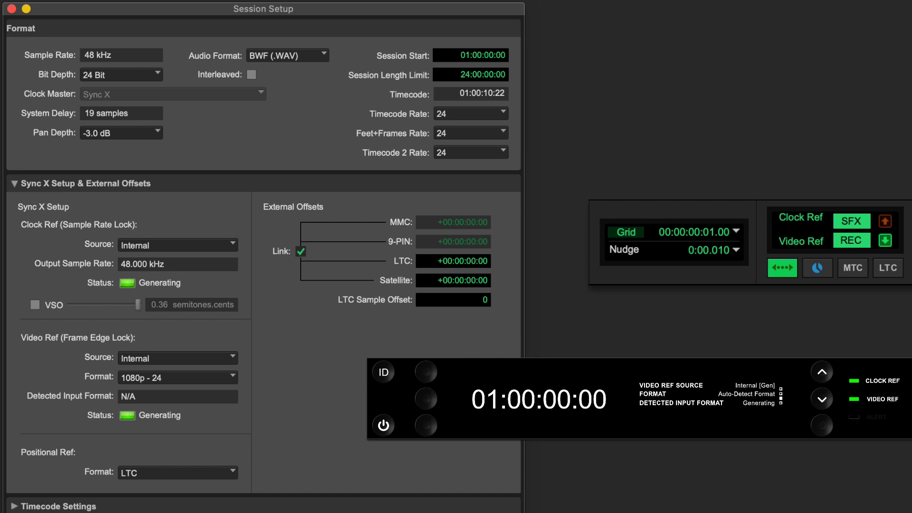
- Enable LTC and MTC output and play back to confirm timecode runs from 01:00:00:00
{"action": "left_click", "coordinate": [887, 268]}
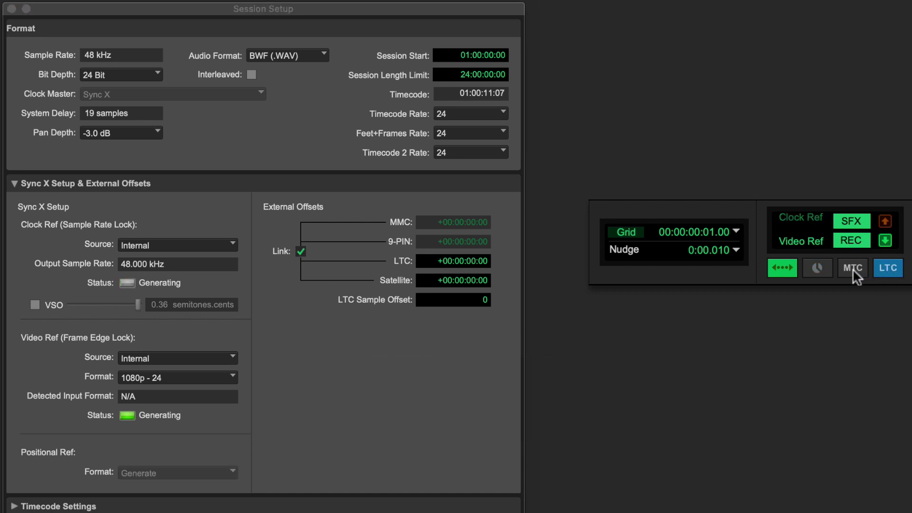
{"action": "left_click", "coordinate": [853, 267]}
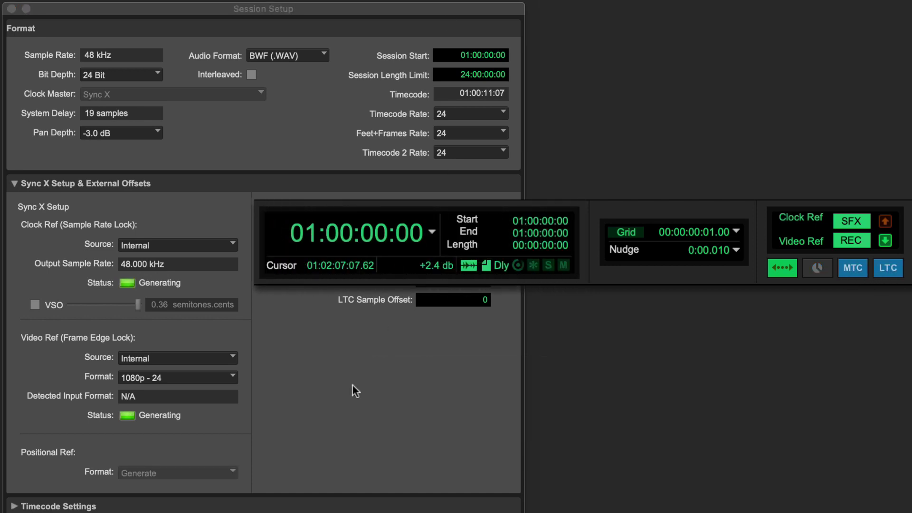
{"action": "key", "text": "space"}
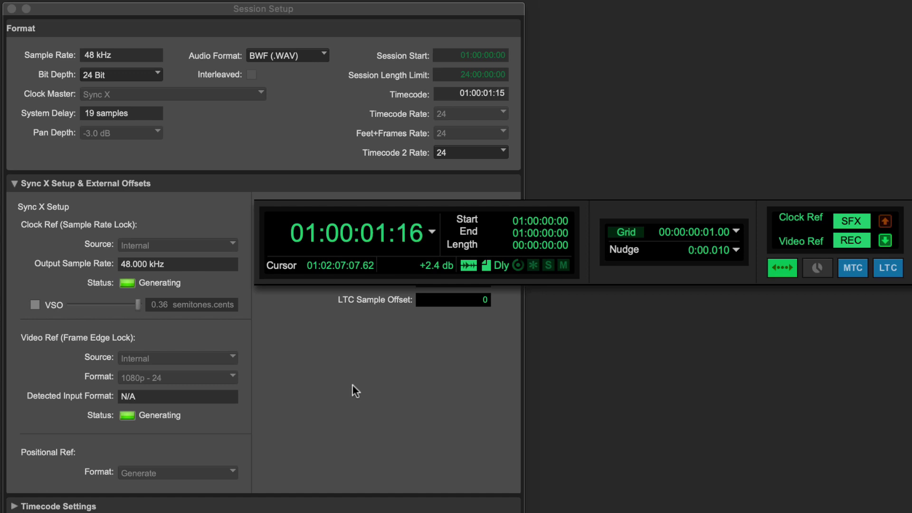
{"action": "key", "text": "space"}
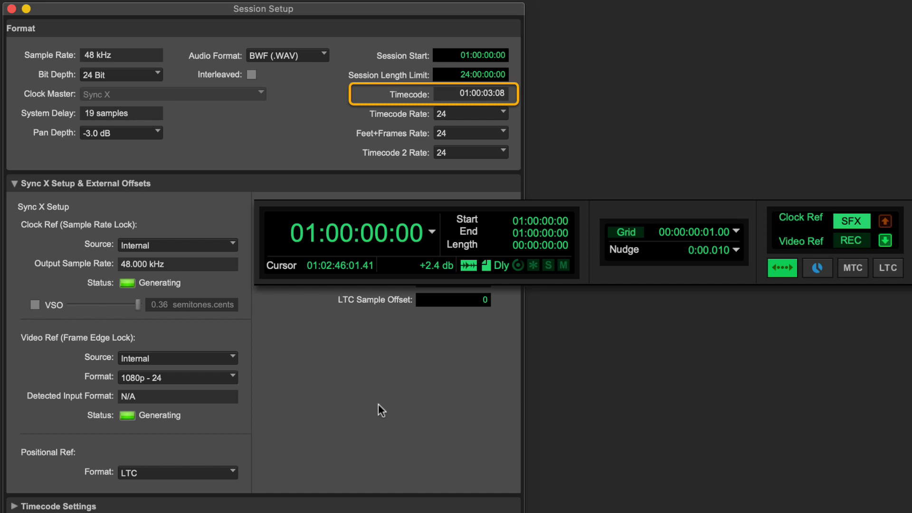
{"action": "key", "text": "space"}
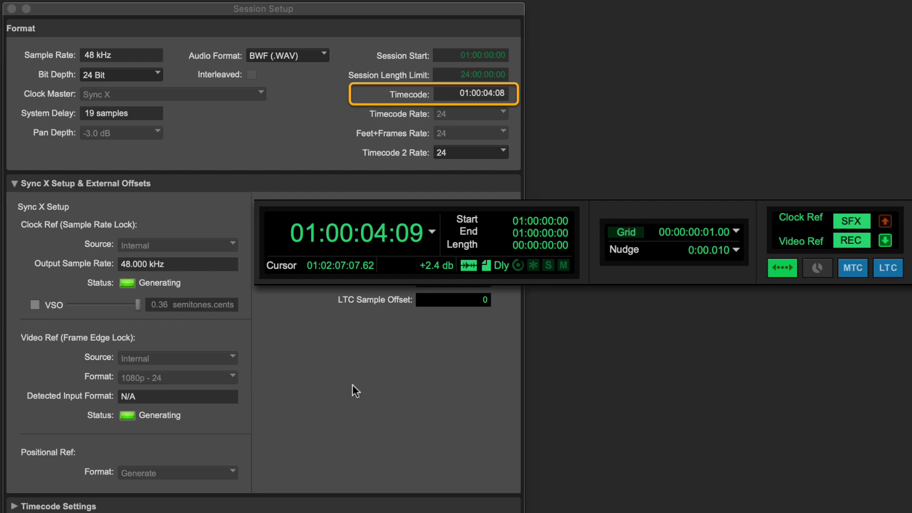